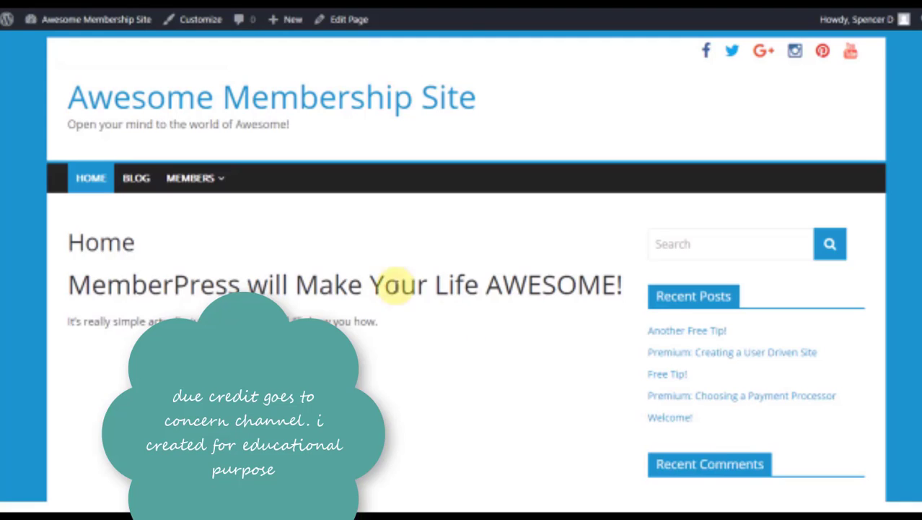
pyautogui.moveTo(215, 189)
pyautogui.moveTo(252, 247)
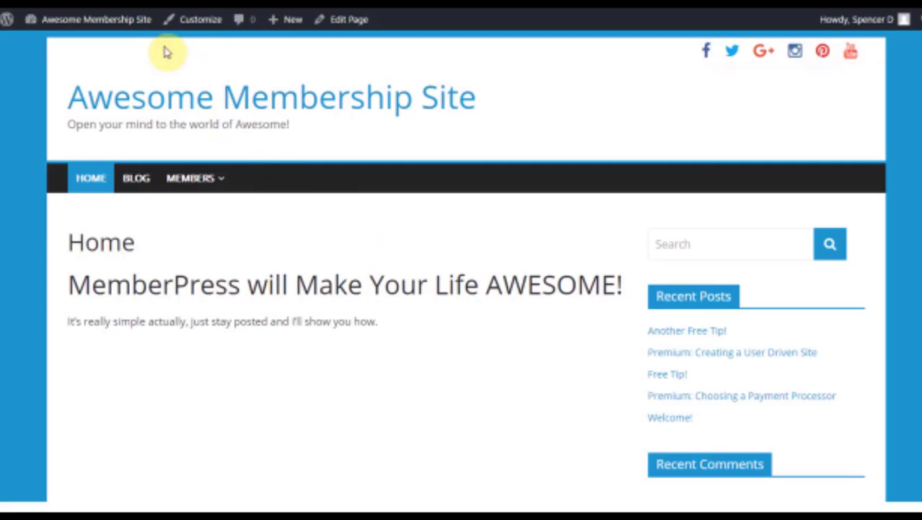
# Step: Start a new MemberPress membership from the site's dashboard and title it Premium
pyautogui.moveTo(90, 22)
pyautogui.click(52, 45)
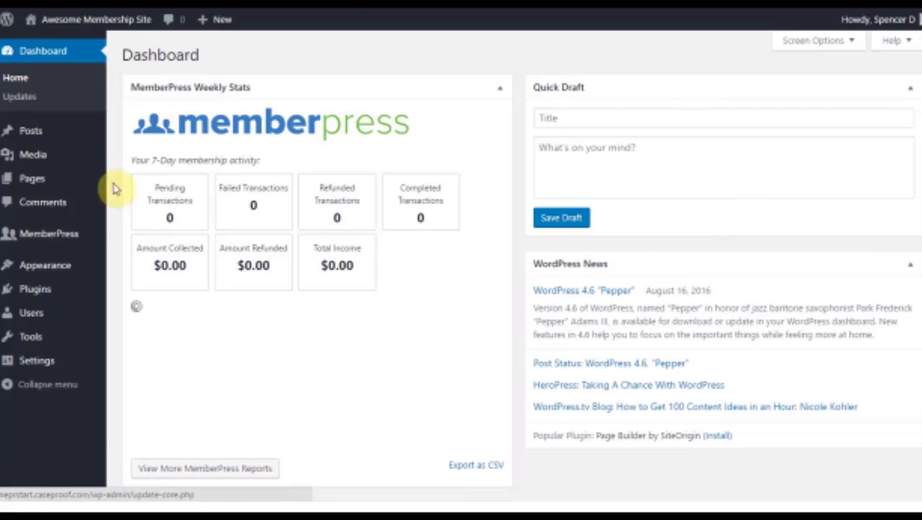
pyautogui.moveTo(63, 240)
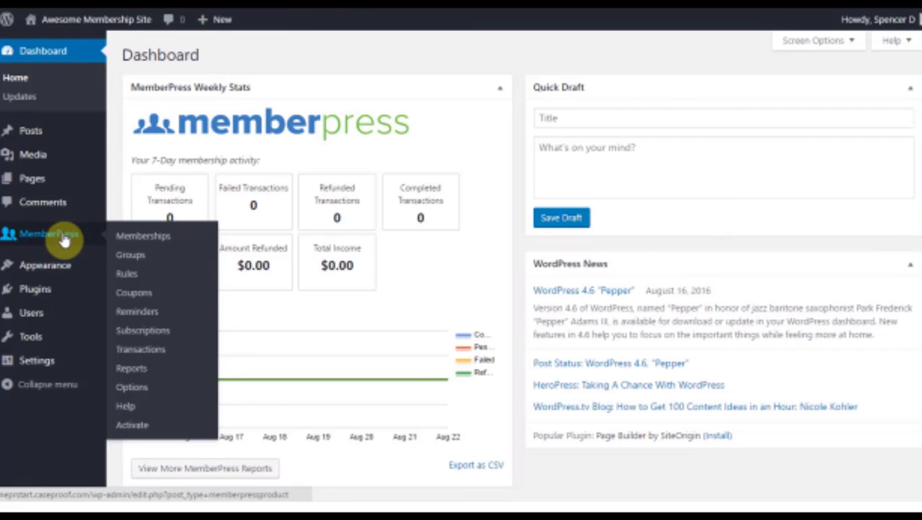
pyautogui.click(158, 240)
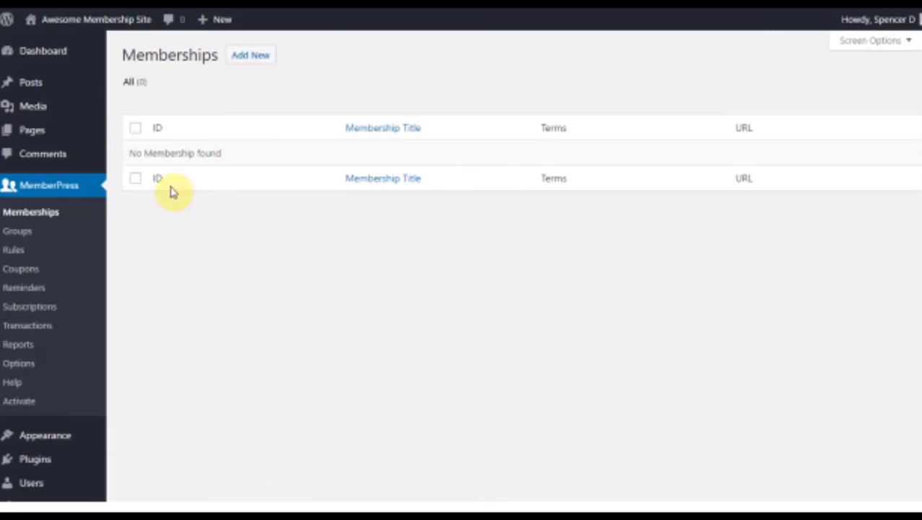
pyautogui.click(248, 64)
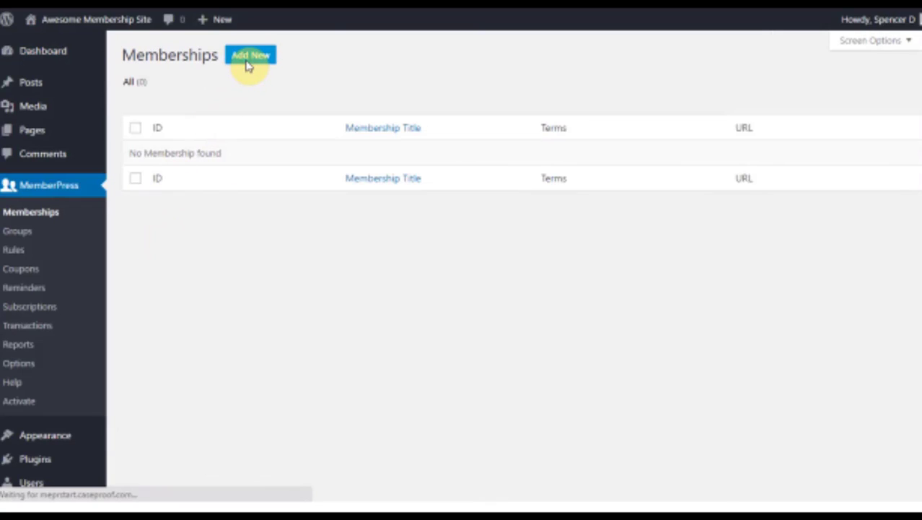
pyautogui.write('Prei')
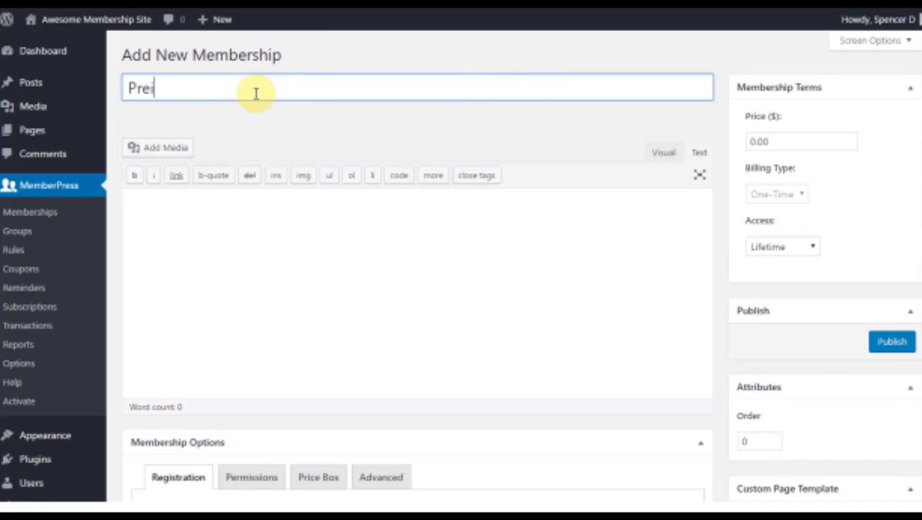
pyautogui.press('BackSpace')
pyautogui.write('mium')
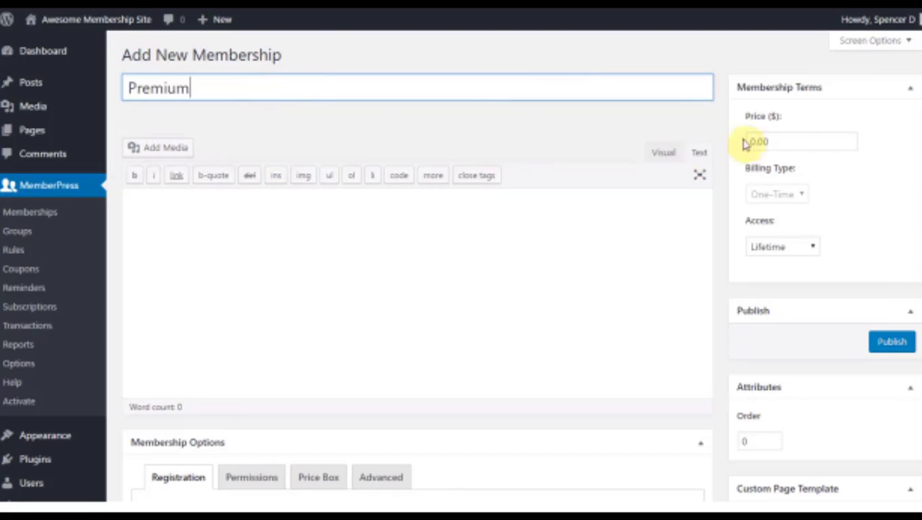
# Step: Set the Premium membership's price to $39.99 with recurring billing at a yearly interval
pyautogui.moveTo(752, 142); pyautogui.dragTo(804, 142)
pyautogui.write('39')
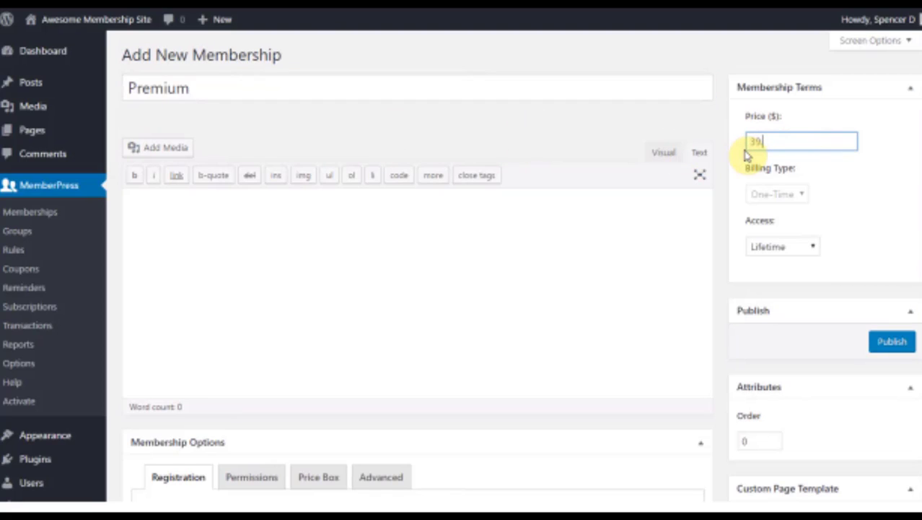
pyautogui.write('.99')
pyautogui.click(865, 181)
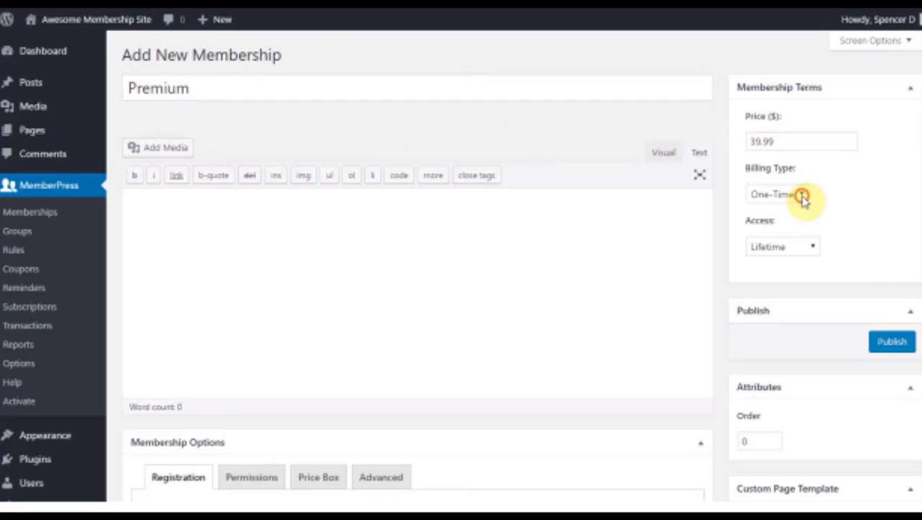
pyautogui.click(803, 196)
pyautogui.click(799, 210)
pyautogui.click(825, 247)
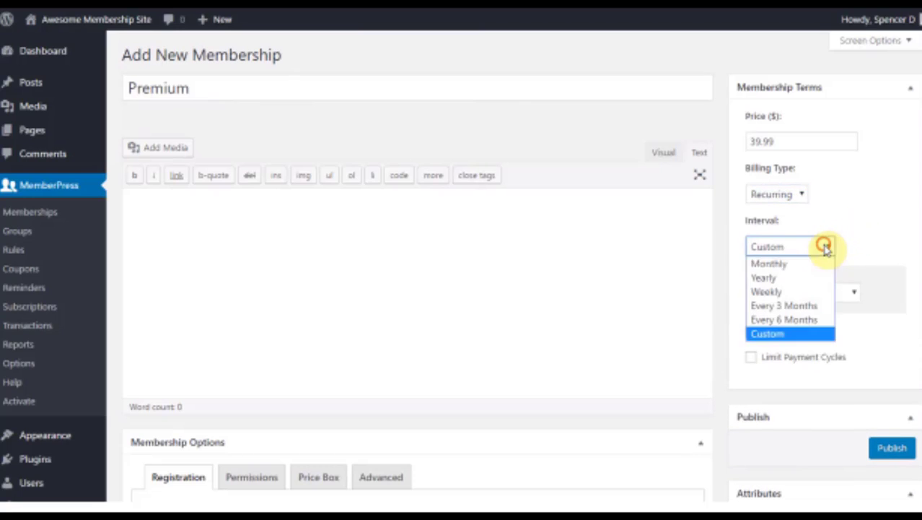
pyautogui.click(804, 277)
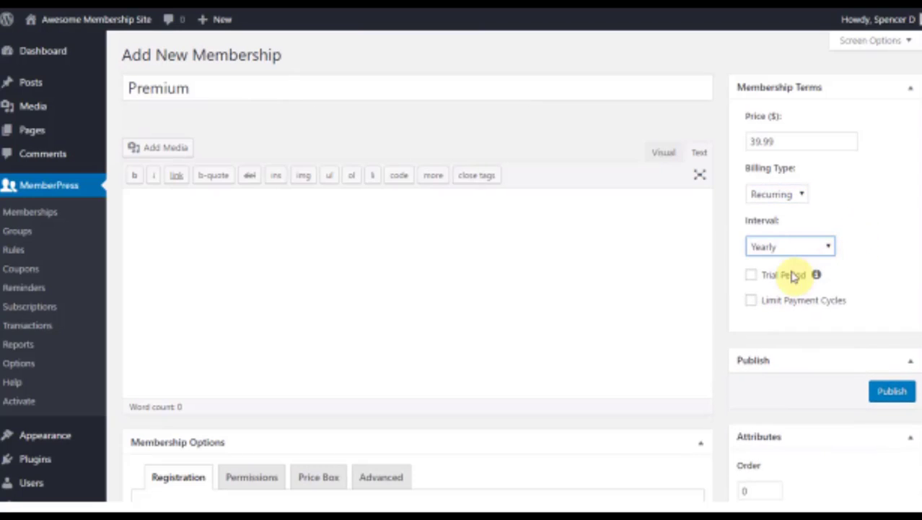
# Step: Enable a 7-day trial period for $3.99 on the Premium membership and publish it
pyautogui.click(751, 275)
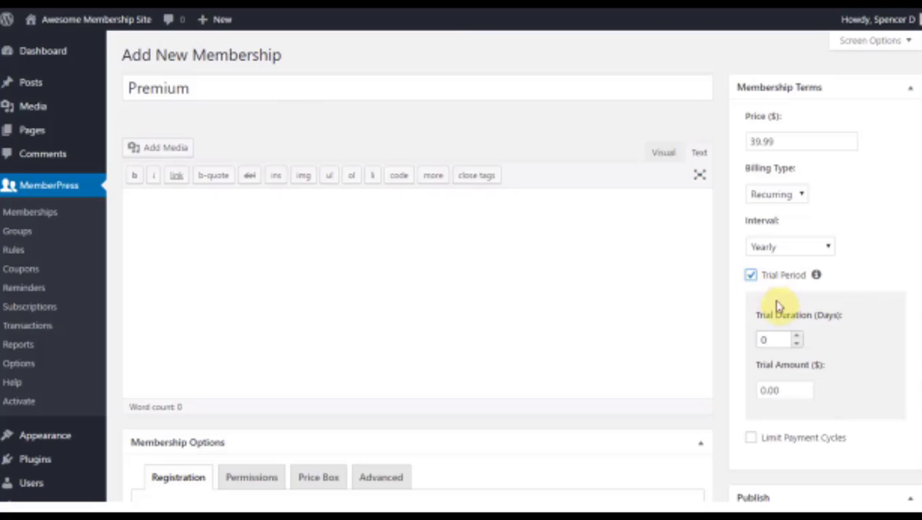
pyautogui.click(770, 338)
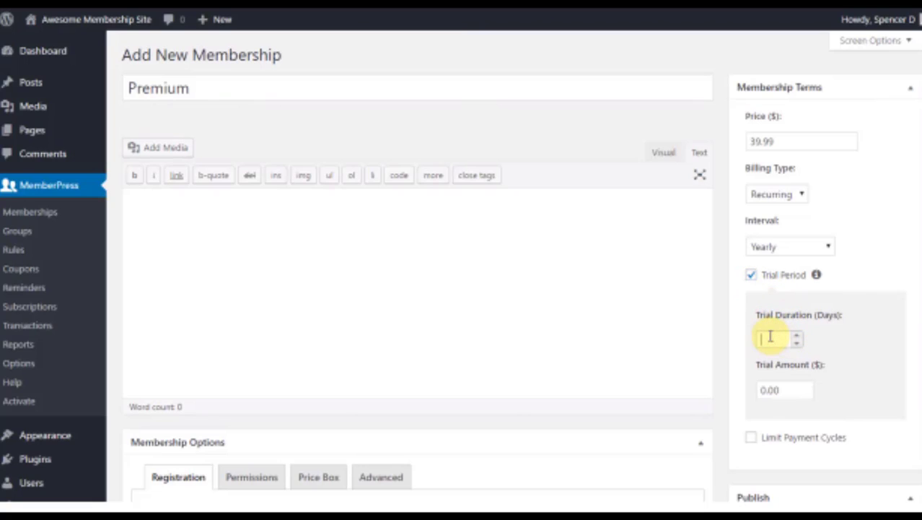
pyautogui.write('7')
pyautogui.doubleClick(787, 390)
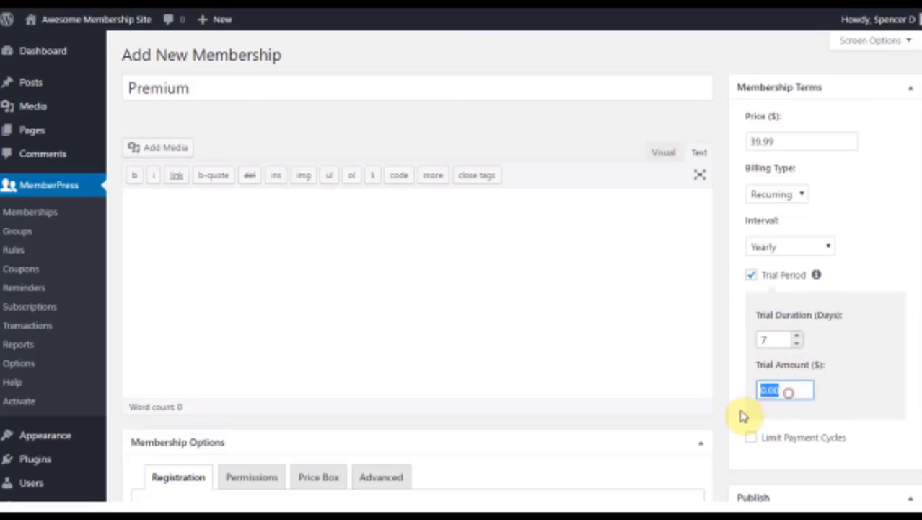
pyautogui.write('3.99')
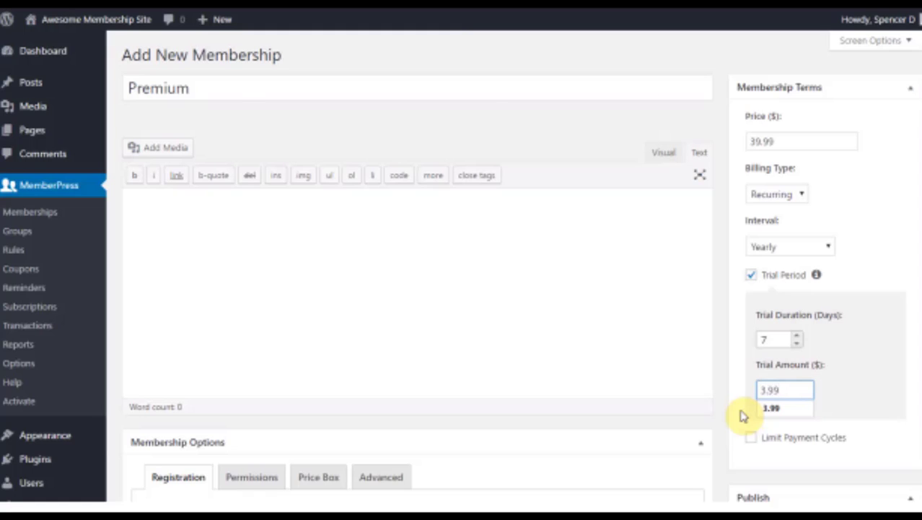
pyautogui.click(846, 360)
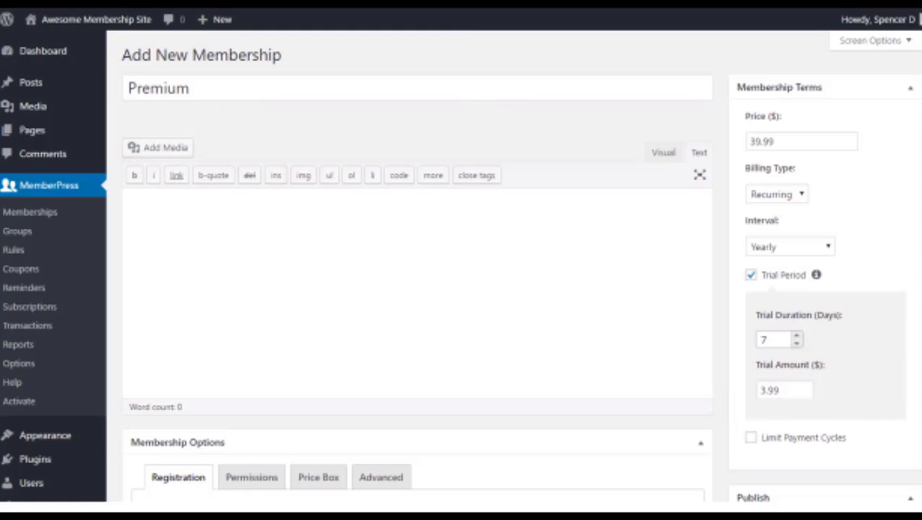
pyautogui.scroll(-3, 920, 303)
pyautogui.click(892, 429)
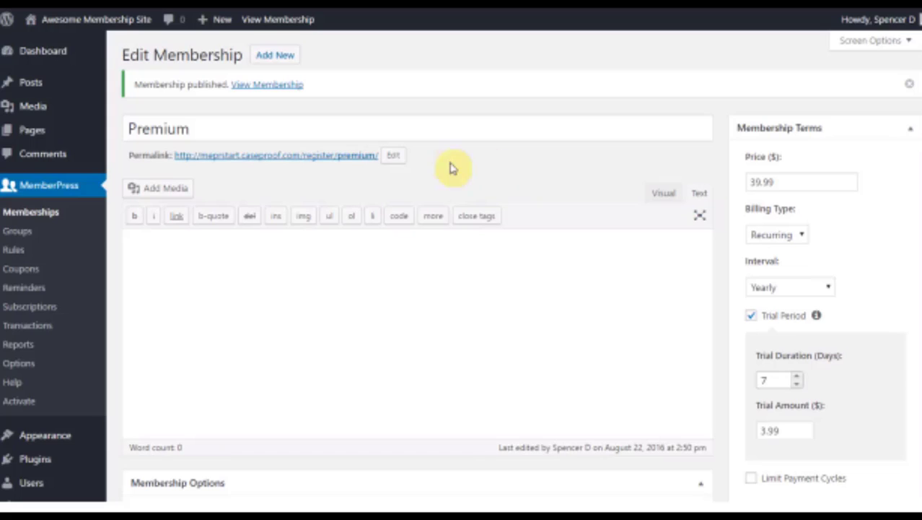
# Step: Create and save a MemberPress rule that gives Premium members access to all content tagged members-only
pyautogui.click(8, 253)
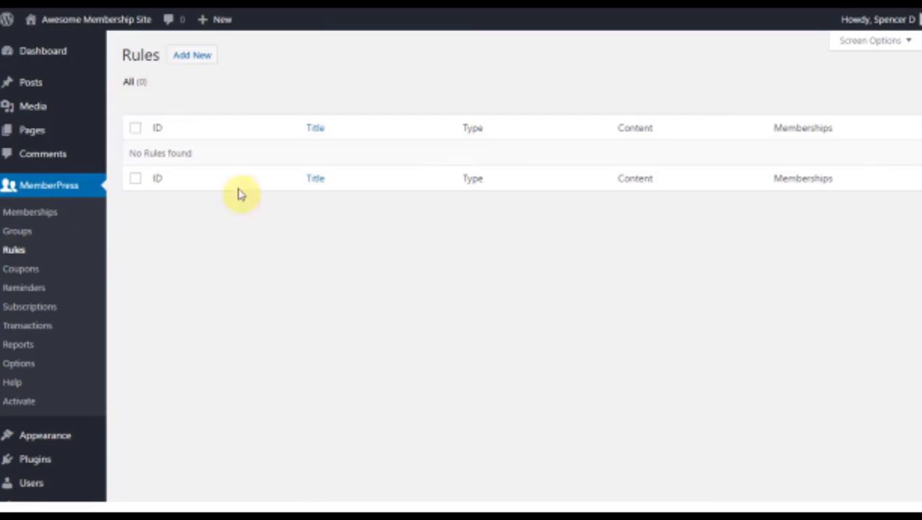
pyautogui.click(204, 58)
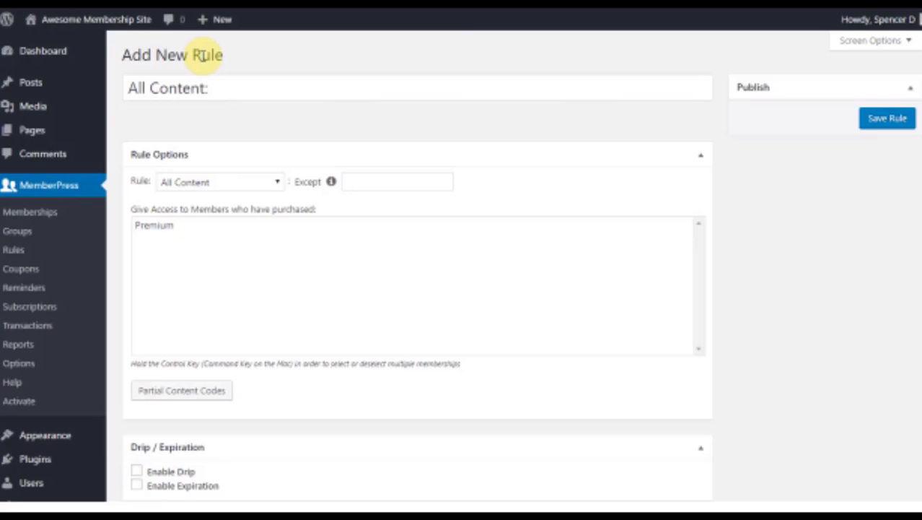
pyautogui.click(247, 183)
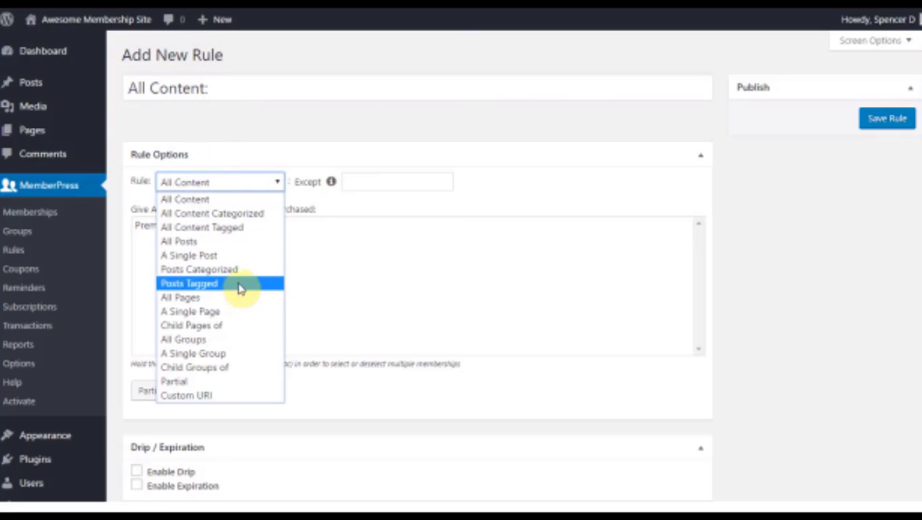
pyautogui.click(242, 229)
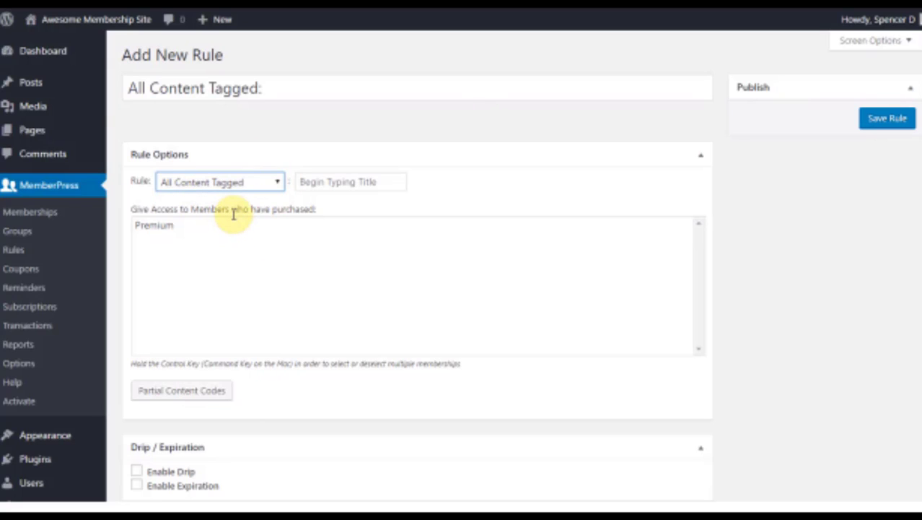
pyautogui.press('Tab')
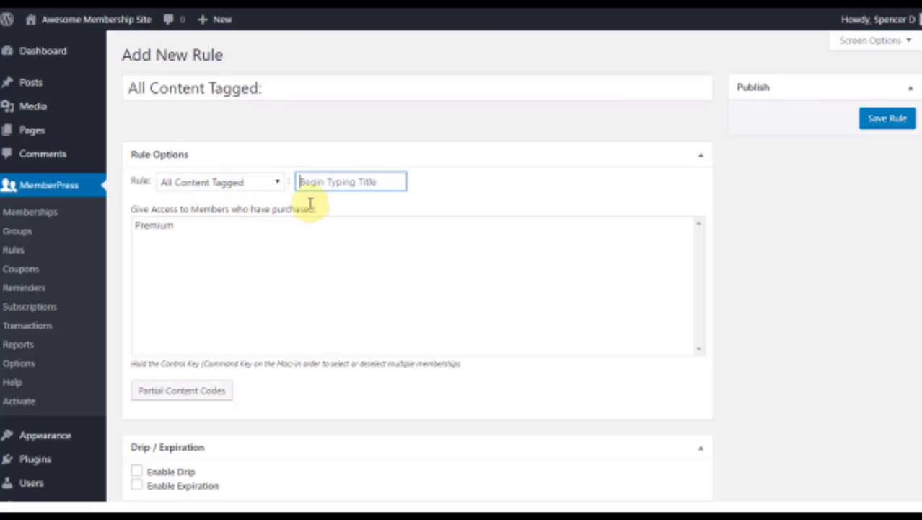
pyautogui.write('members-only')
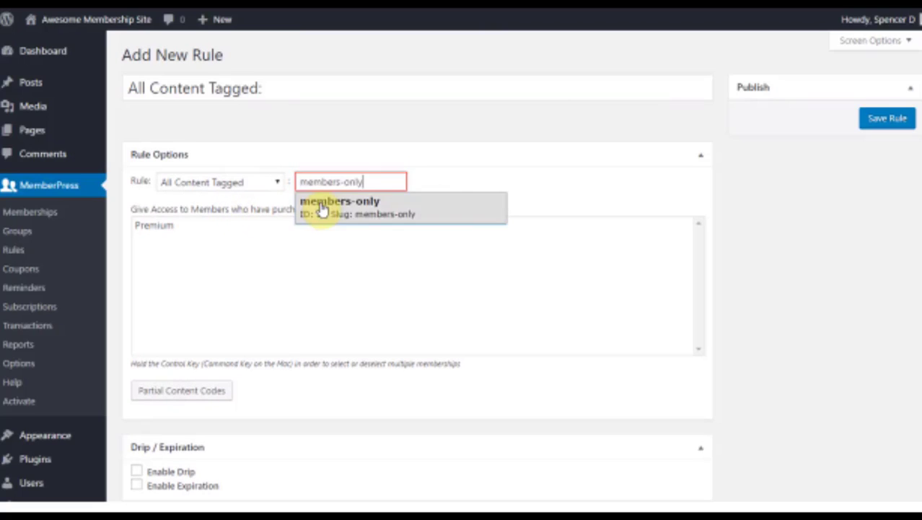
pyautogui.click(324, 208)
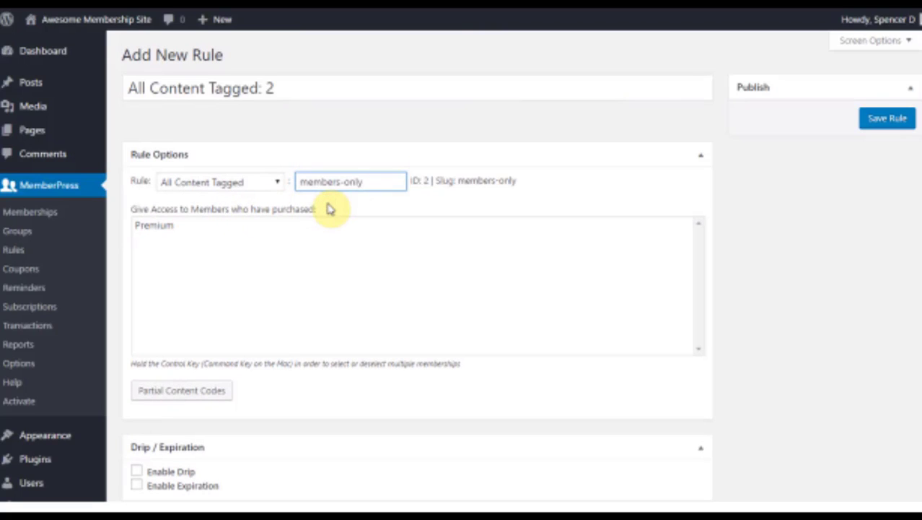
pyautogui.click(185, 236)
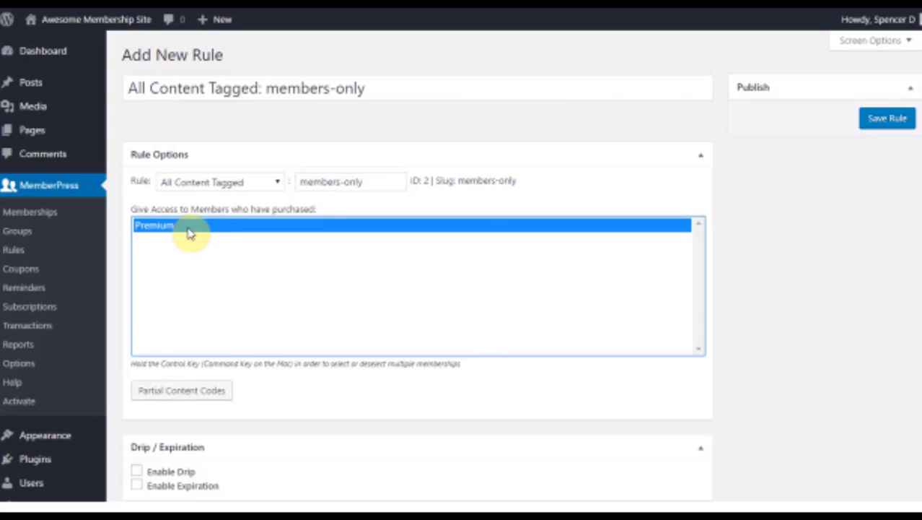
pyautogui.click(890, 119)
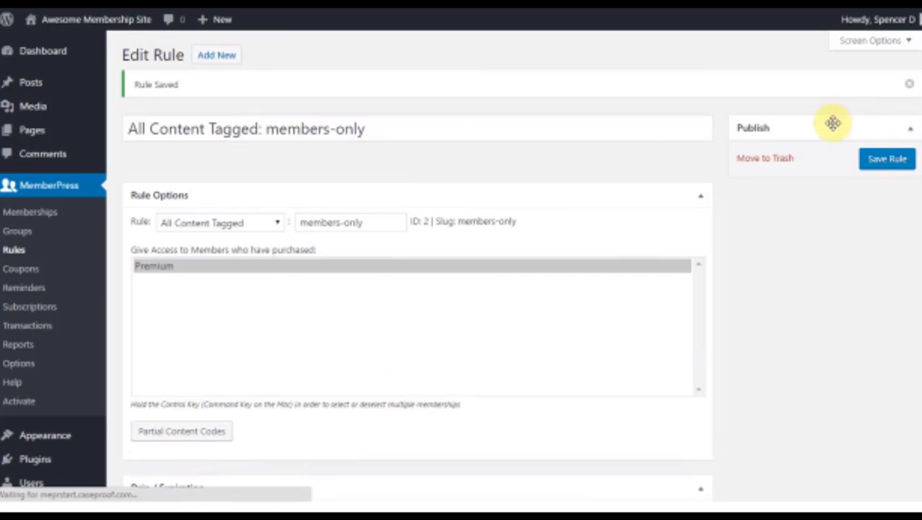
# Step: Create and save a second rule that gives Premium members access to the child pages of Videos
pyautogui.click(224, 62)
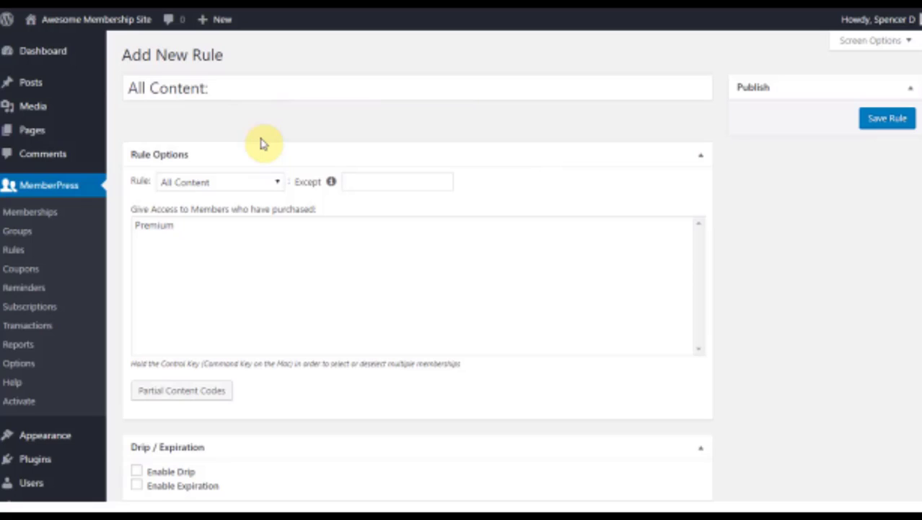
pyautogui.click(272, 183)
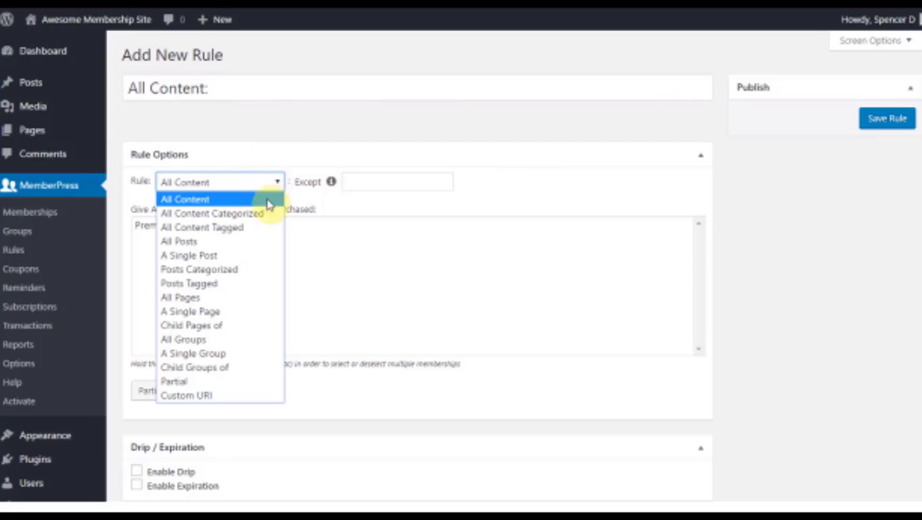
pyautogui.click(213, 328)
pyautogui.click(344, 182)
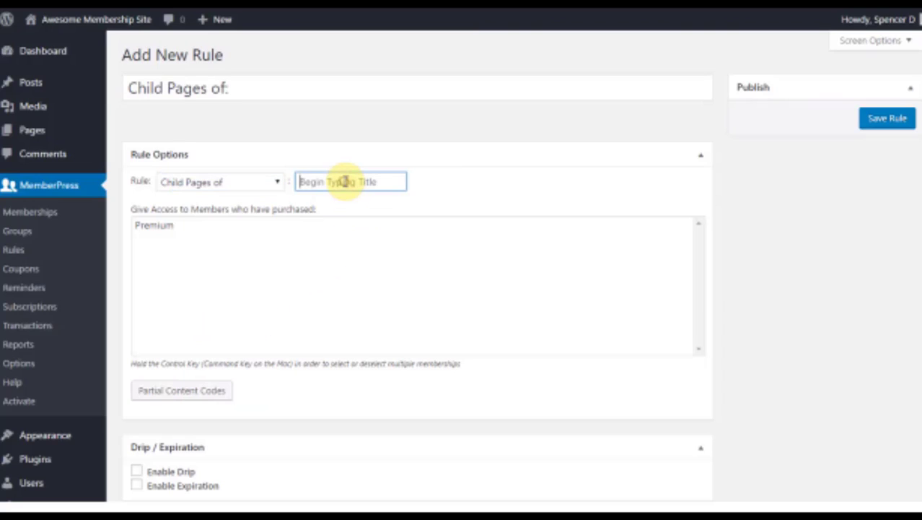
pyautogui.write('vid')
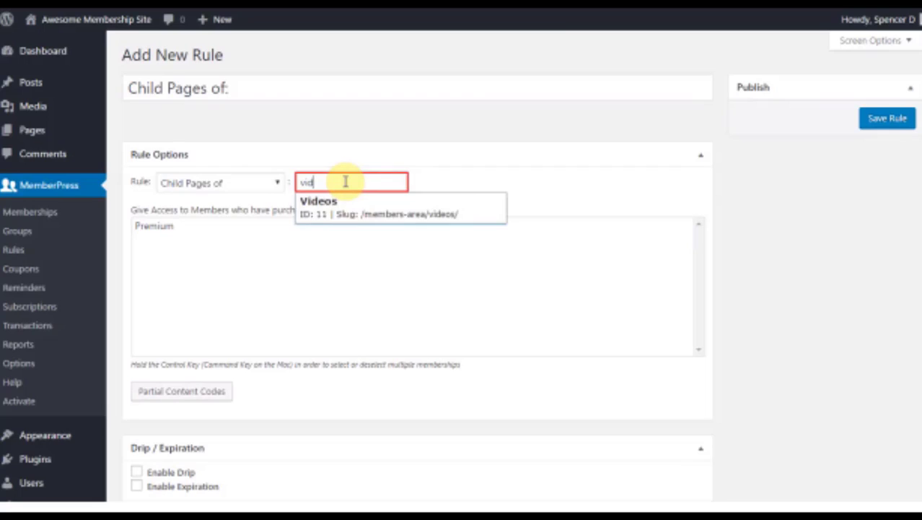
pyautogui.click(355, 208)
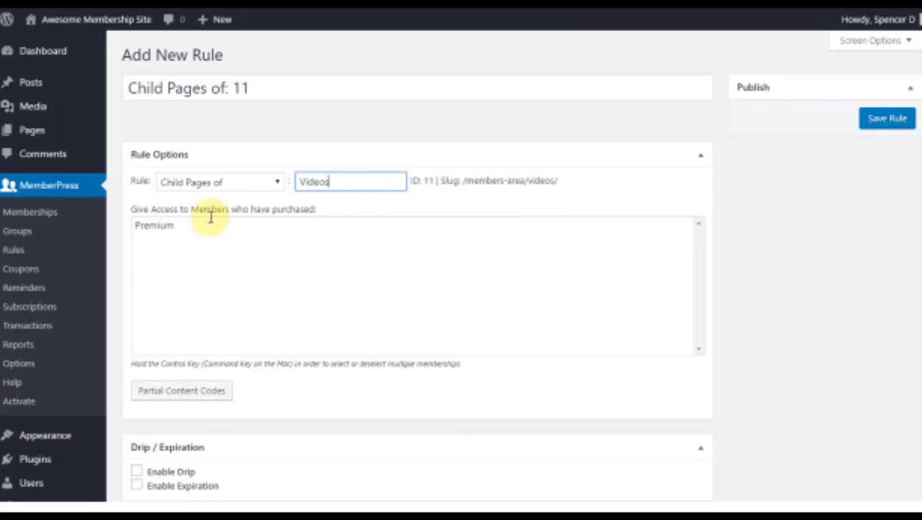
pyautogui.click(189, 226)
pyautogui.click(888, 119)
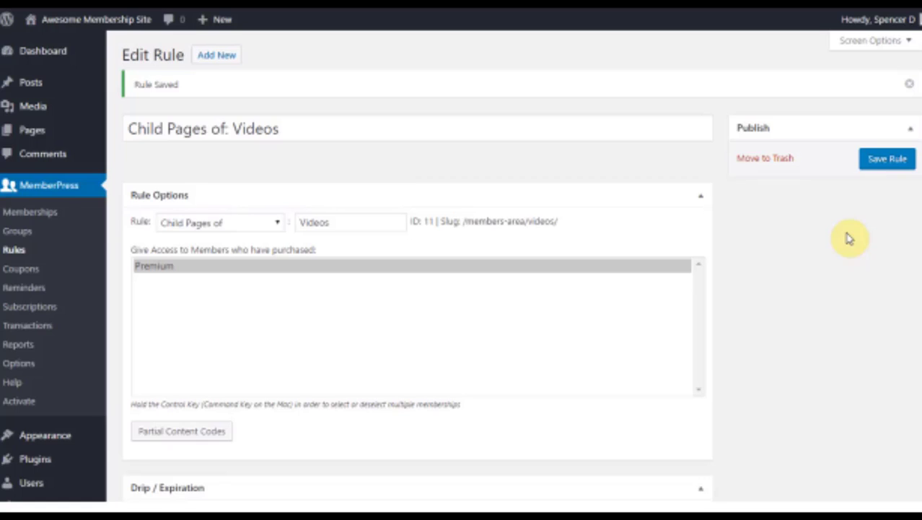
# Step: Add the Premium membership as an item to the site's Main Menu
pyautogui.moveTo(54, 434)
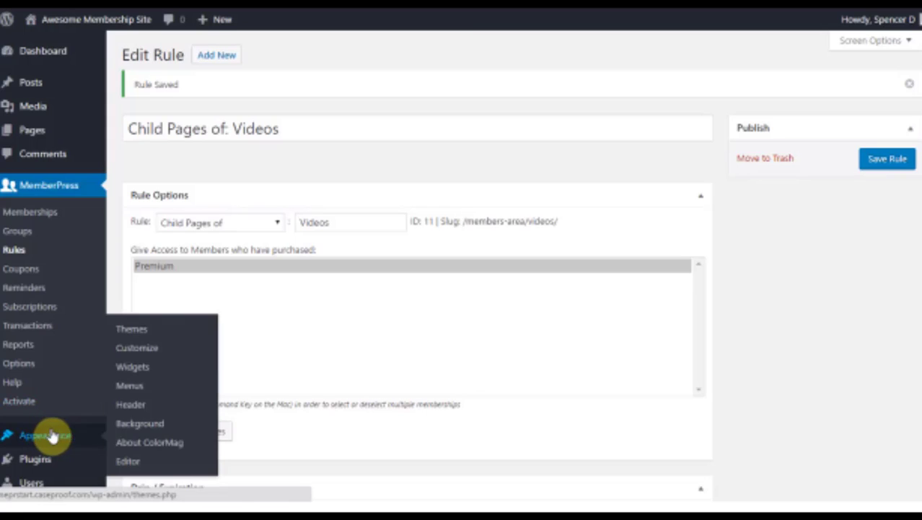
pyautogui.click(145, 388)
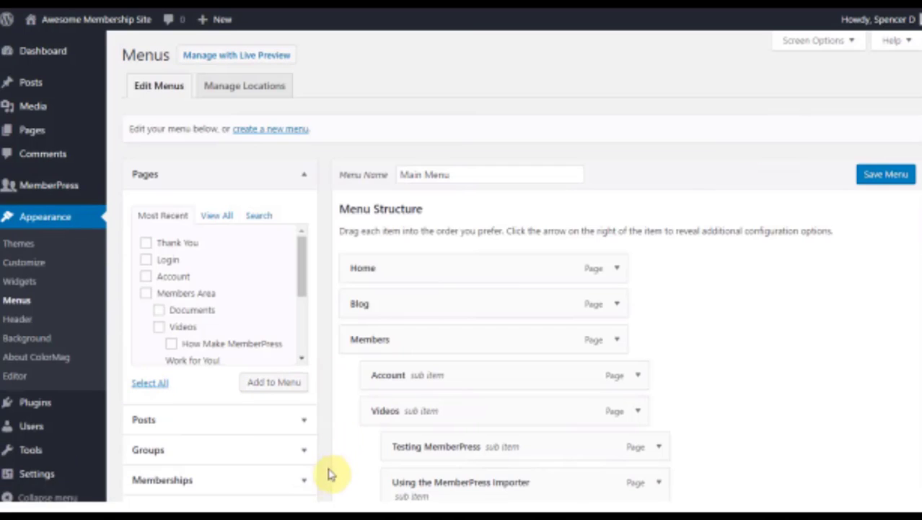
pyautogui.click(307, 482)
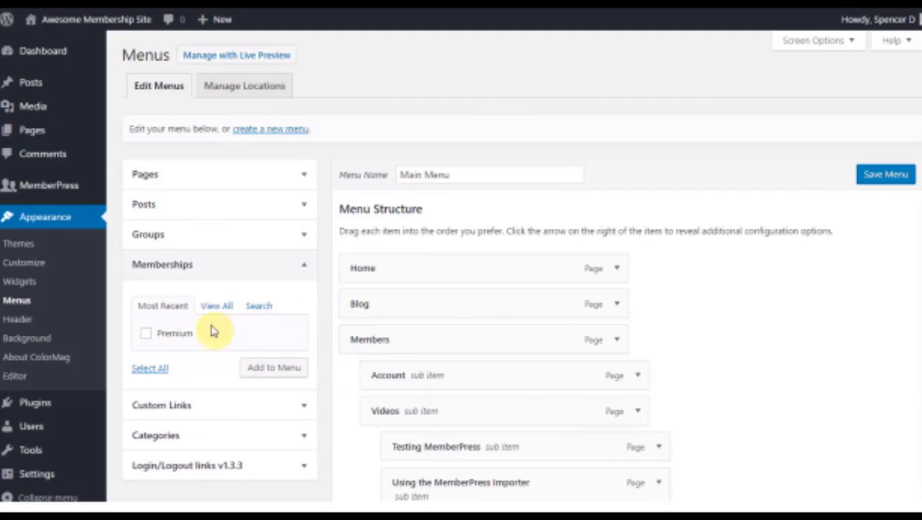
pyautogui.click(147, 335)
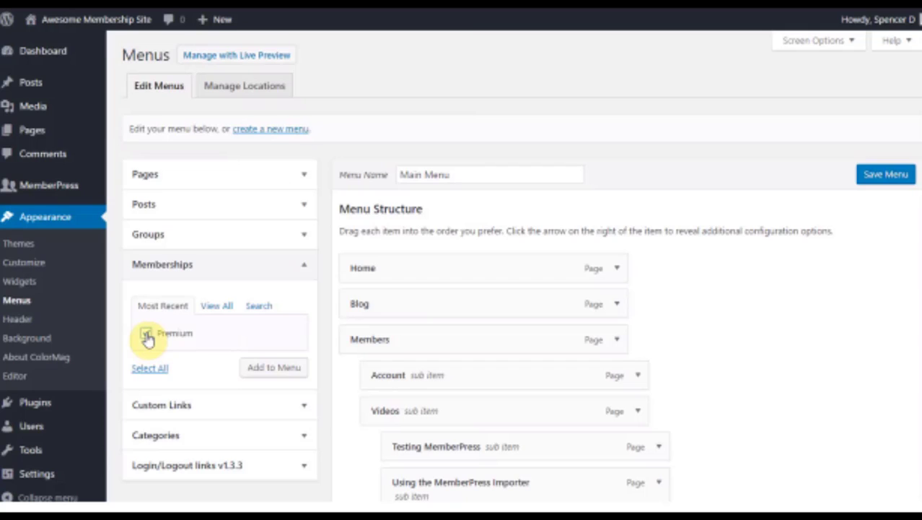
pyautogui.click(273, 369)
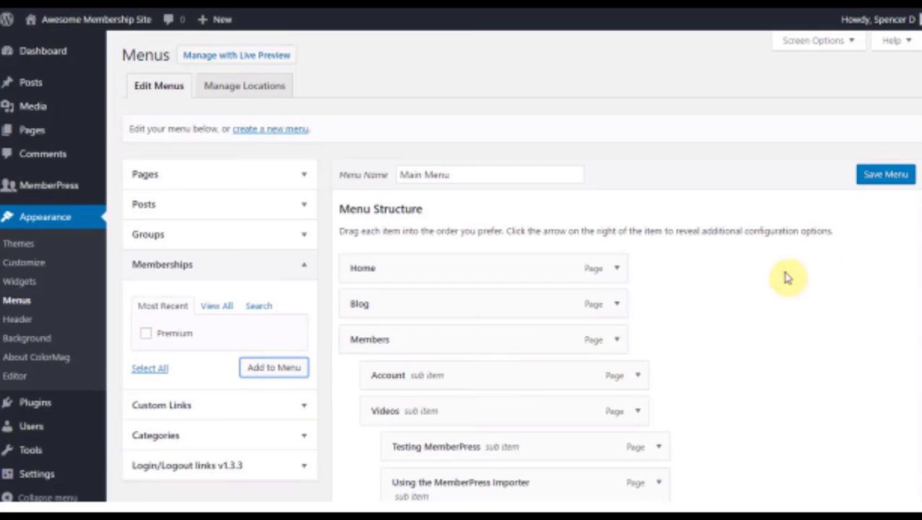
# Step: Change the Premium menu item's navigation label to "Get Premium" and save the Main Menu
pyautogui.scroll(-5, 916, 148)
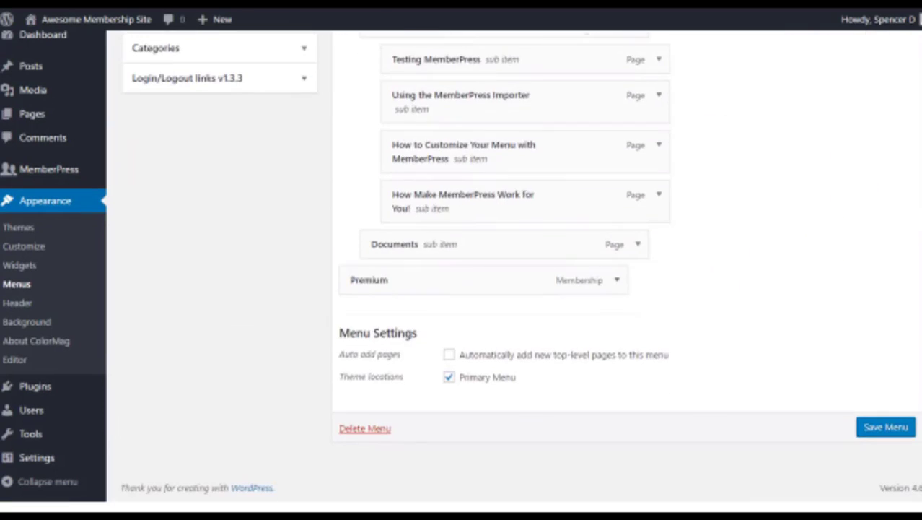
pyautogui.click(616, 280)
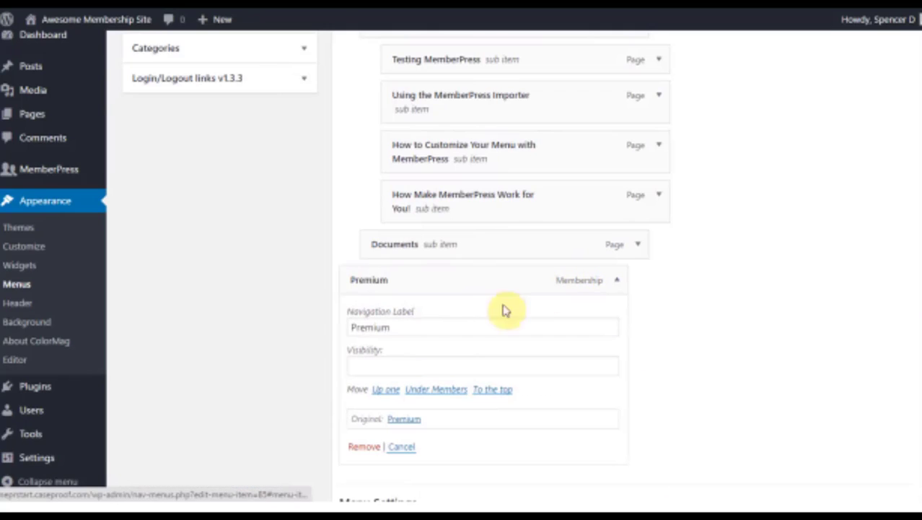
pyautogui.click(350, 327)
pyautogui.write('Get')
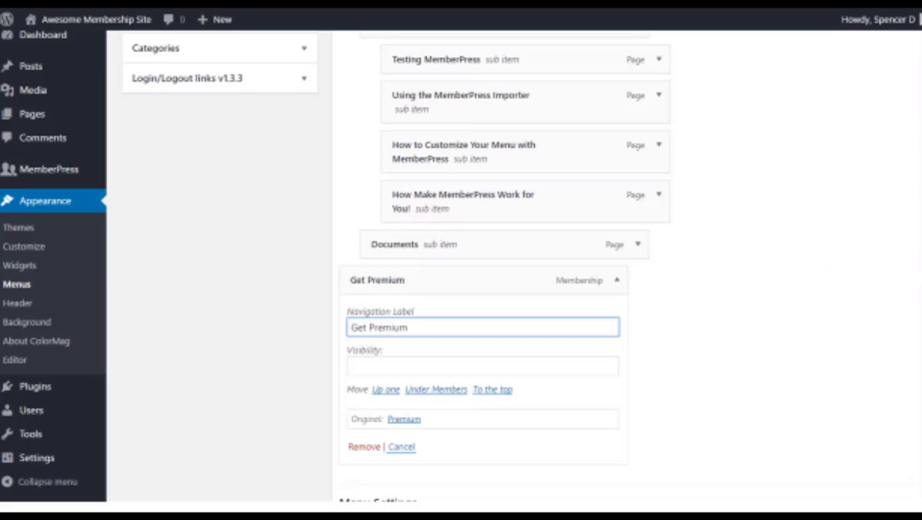
pyautogui.scroll(-3, 889, 422)
pyautogui.click(888, 426)
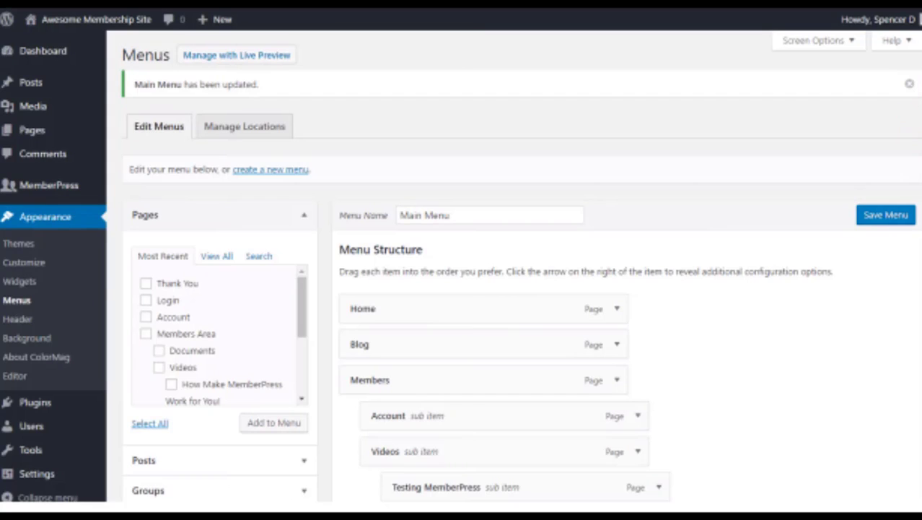
# Step: Add the combined Log In|Log Out link to the Main Menu and save the menu
pyautogui.scroll(-3, 911, 119)
pyautogui.scroll(-1, 423, 251)
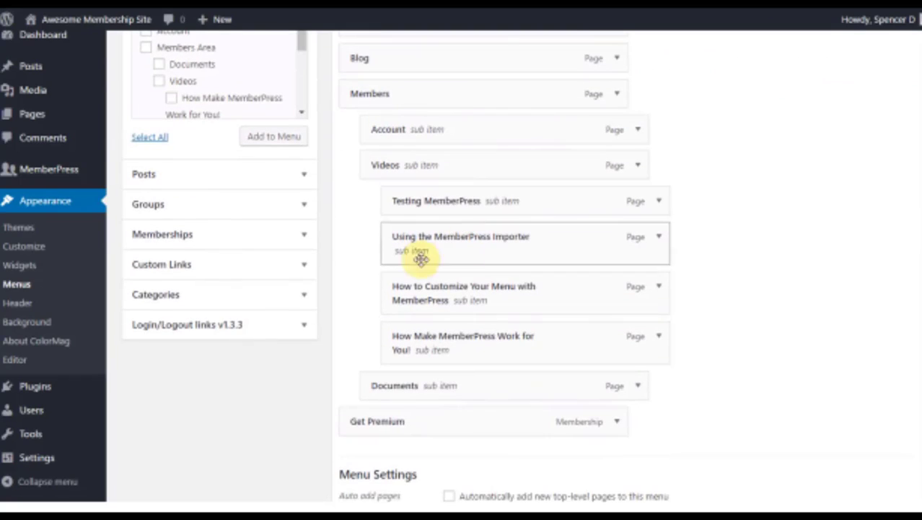
pyautogui.click(302, 327)
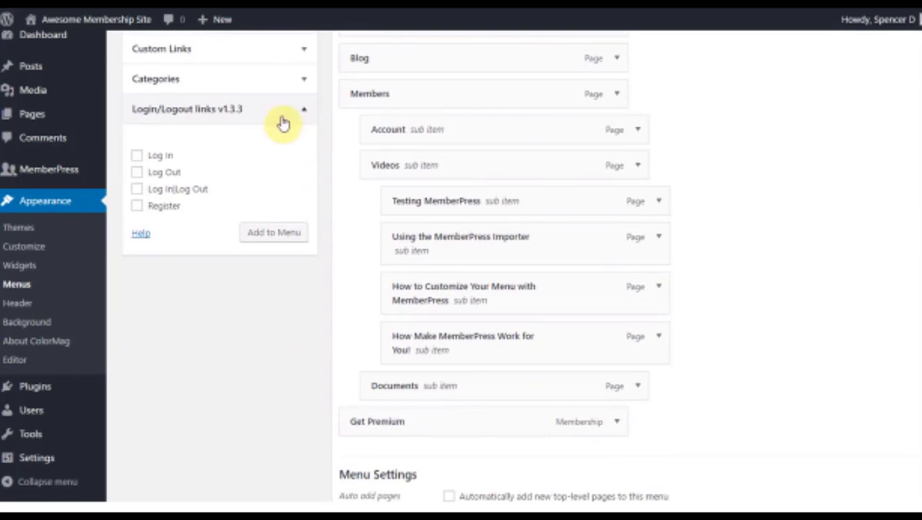
pyautogui.click(137, 190)
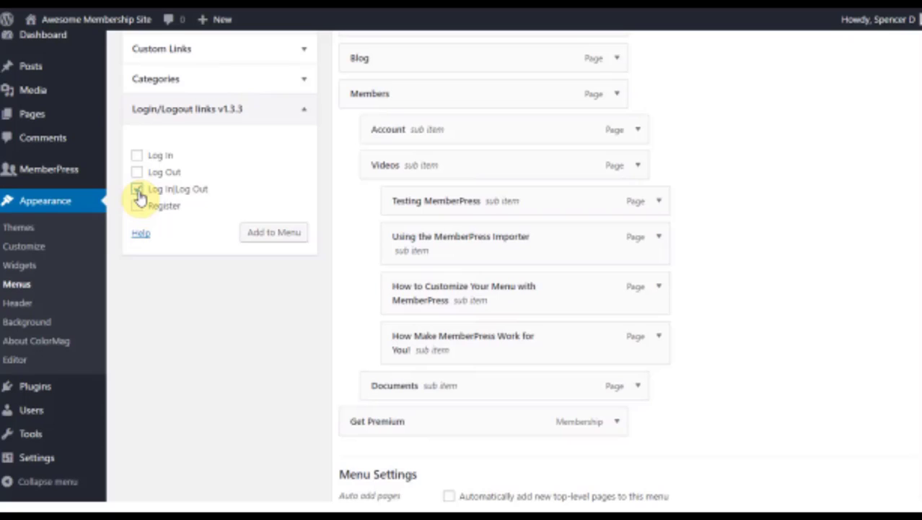
pyautogui.click(269, 232)
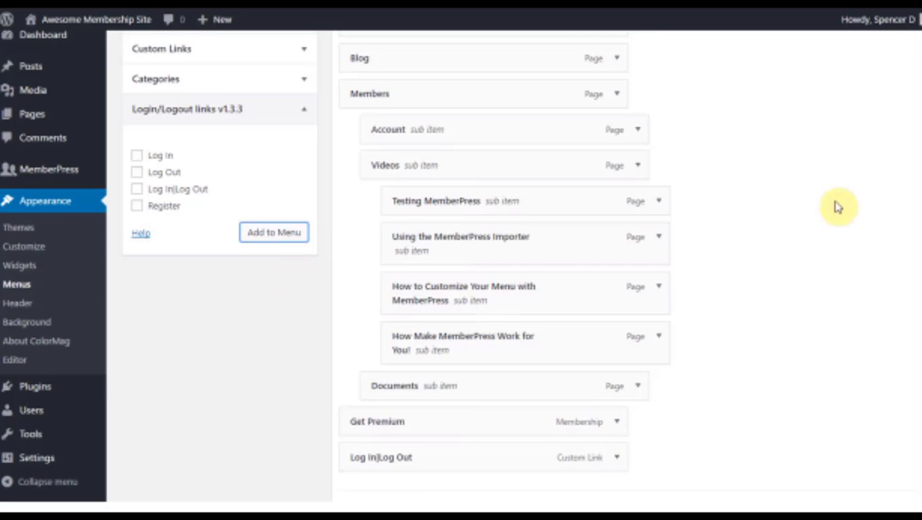
pyautogui.scroll(-1, 909, 189)
pyautogui.scroll(-1, 895, 433)
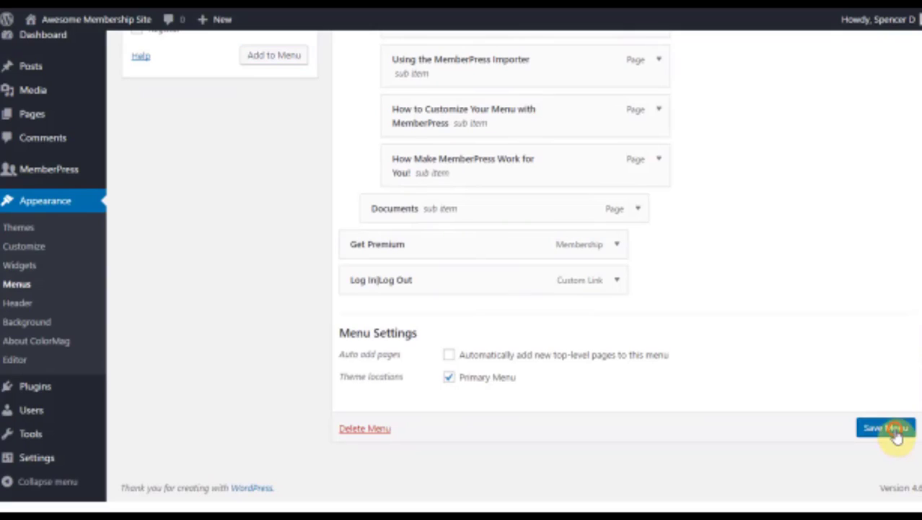
pyautogui.click(895, 430)
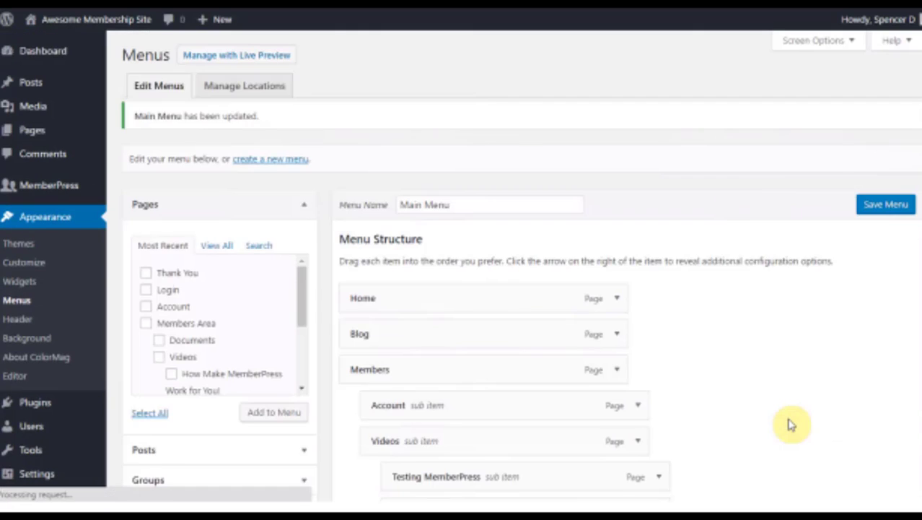